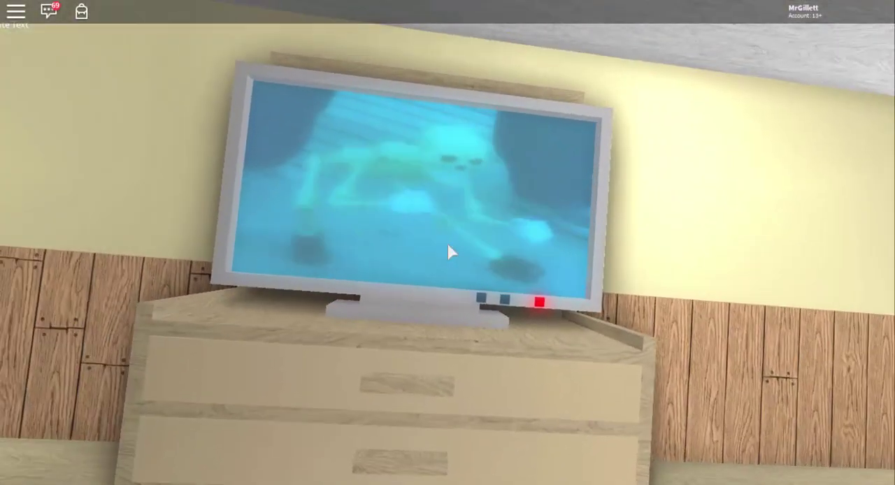
pyautogui.scroll(-3, 451, 252)
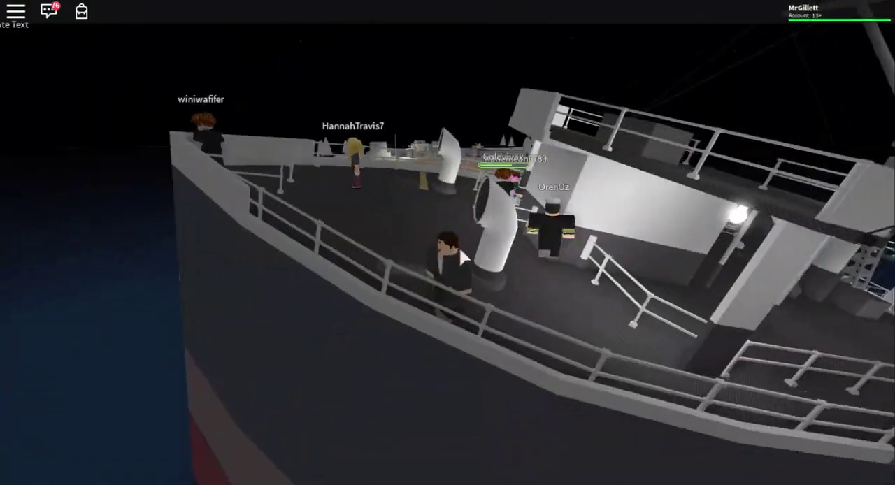
pyautogui.scroll(5, 458, 246)
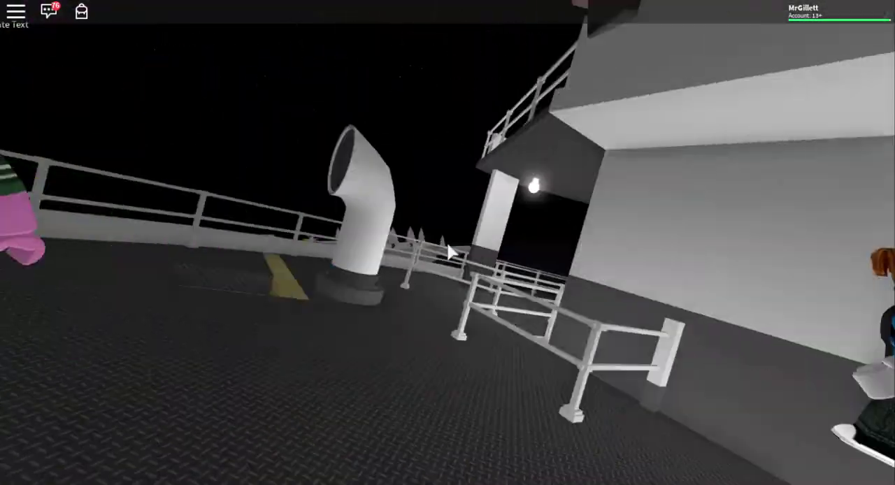
# Step: Watch from the bow as the ship sinks, looking over the deck, sea and swimming players
pyautogui.moveTo(448, 252); pyautogui.dragTo(452, 252)
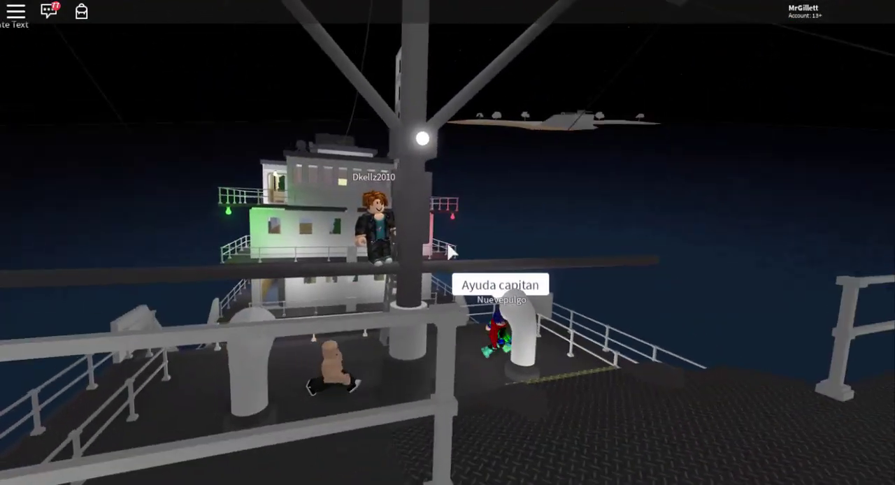
pyautogui.moveTo(451, 252); pyautogui.dragTo(453, 253)
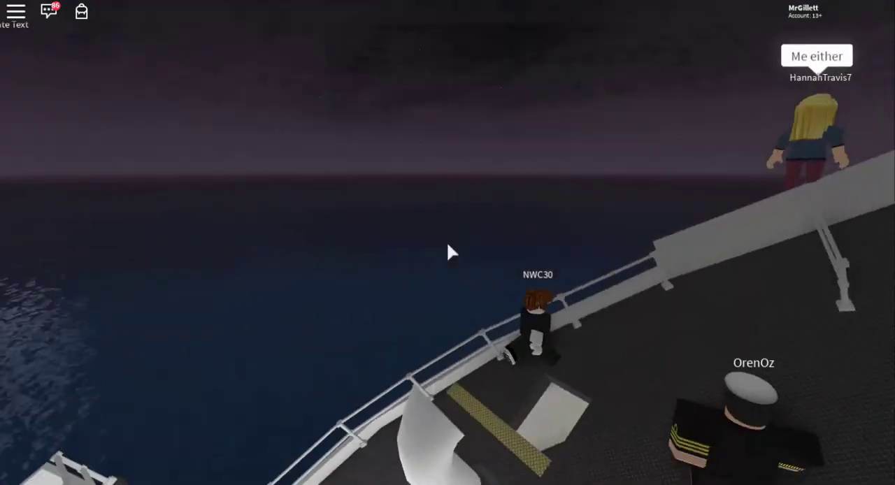
pyautogui.moveTo(447, 253); pyautogui.dragTo(448, 253)
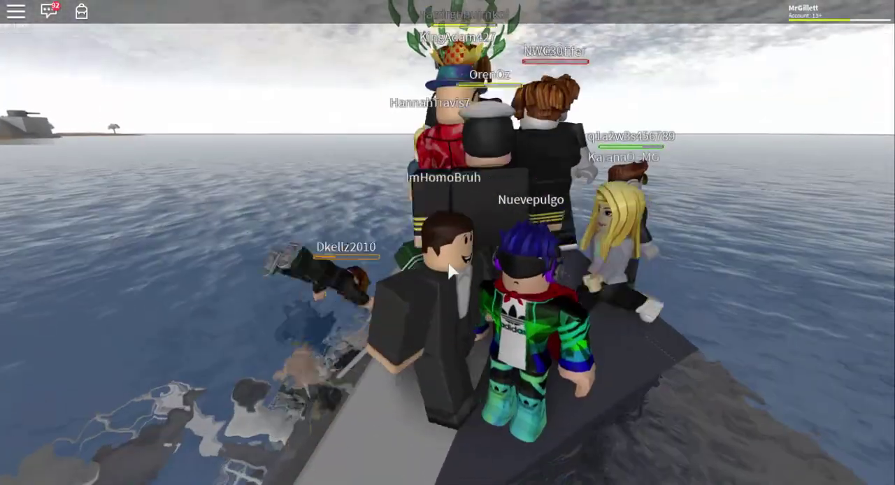
pyautogui.moveTo(447, 269); pyautogui.dragTo(450, 253)
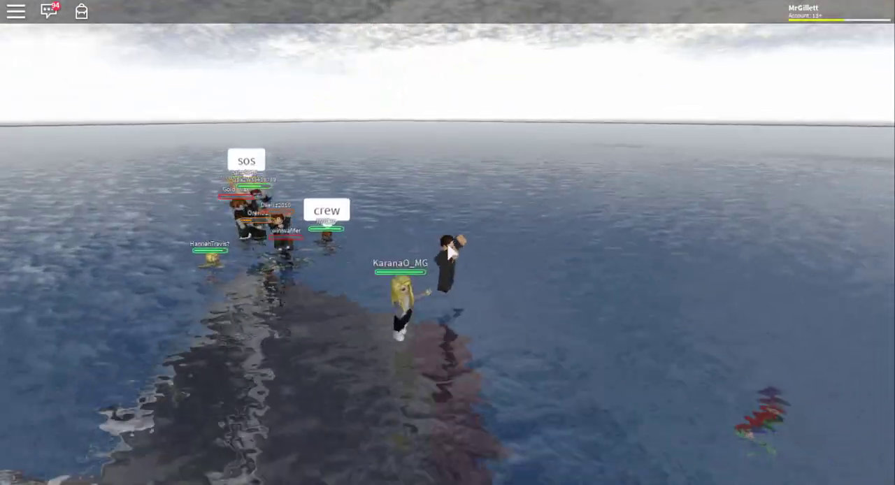
pyautogui.moveTo(449, 253); pyautogui.dragTo(449, 253)
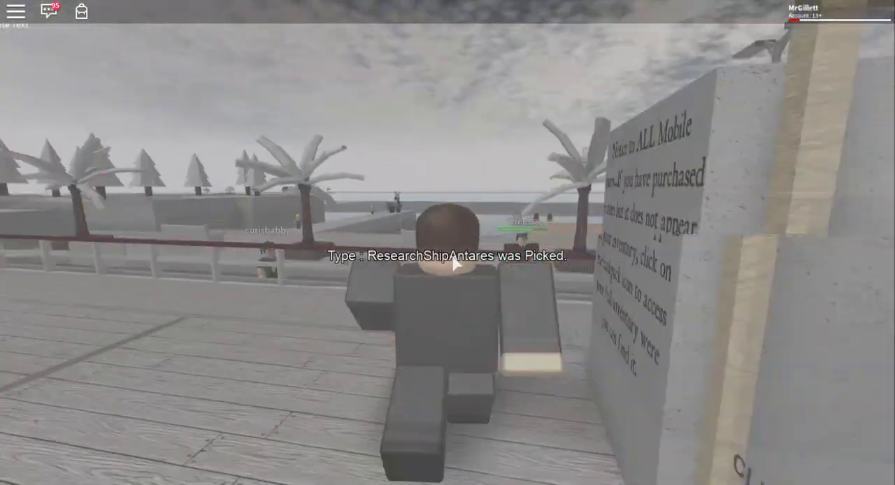
# Step: Run from the palm-tree plaza along the dock toward the ship and other players
pyautogui.moveTo(454, 262); pyautogui.dragTo(454, 262)
pyautogui.rightClick(638, 288)
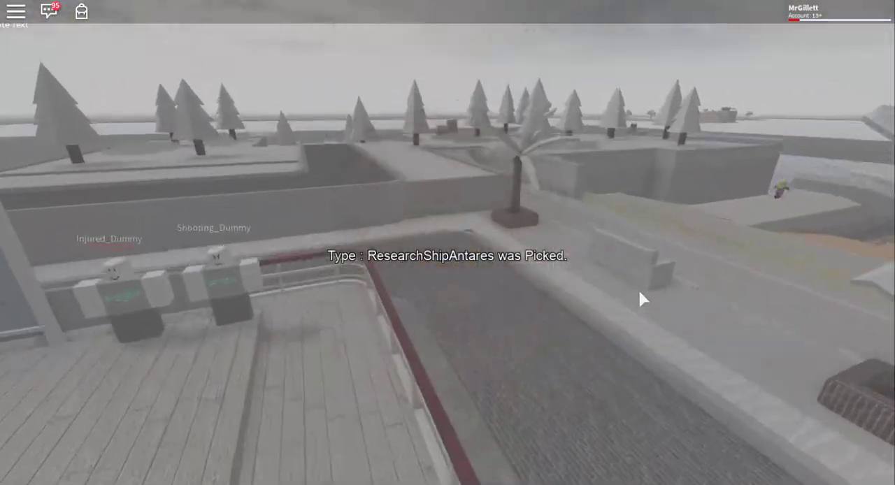
pyautogui.press('w')
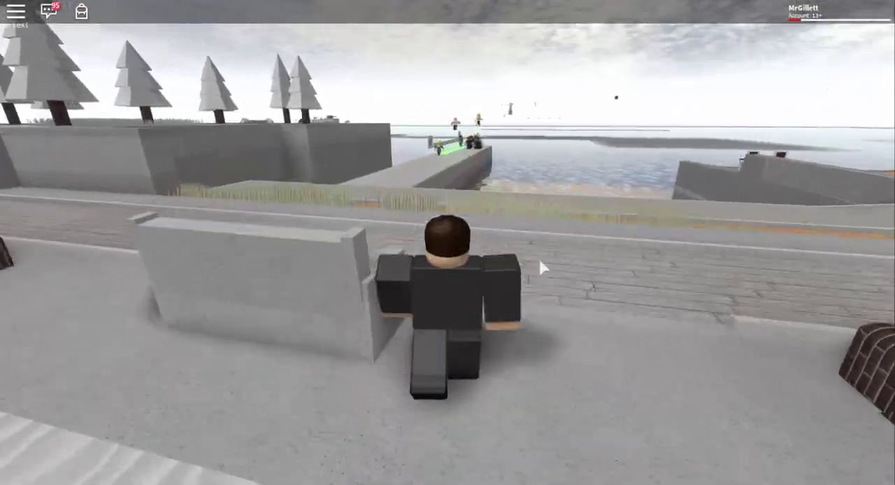
pyautogui.press('w')
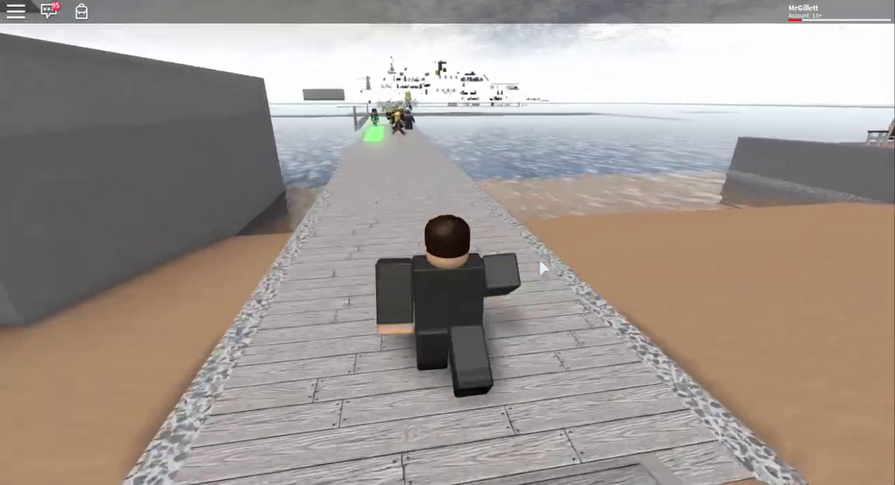
pyautogui.press('w')
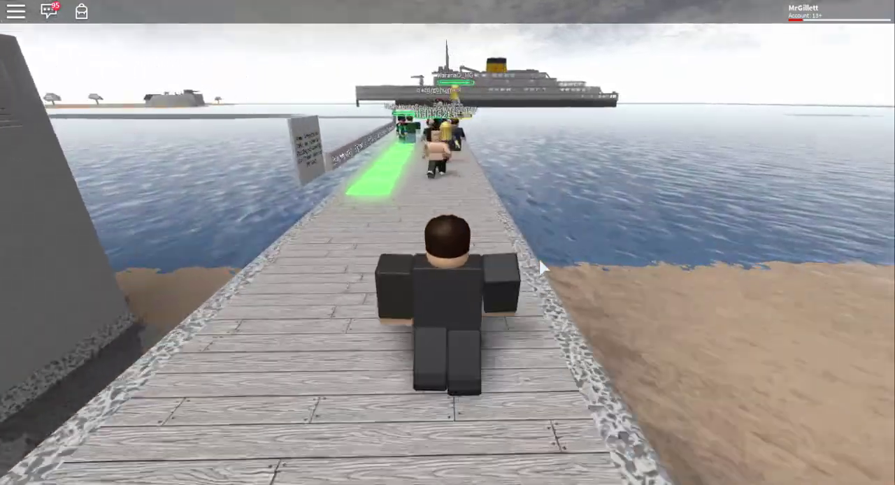
pyautogui.press('w')
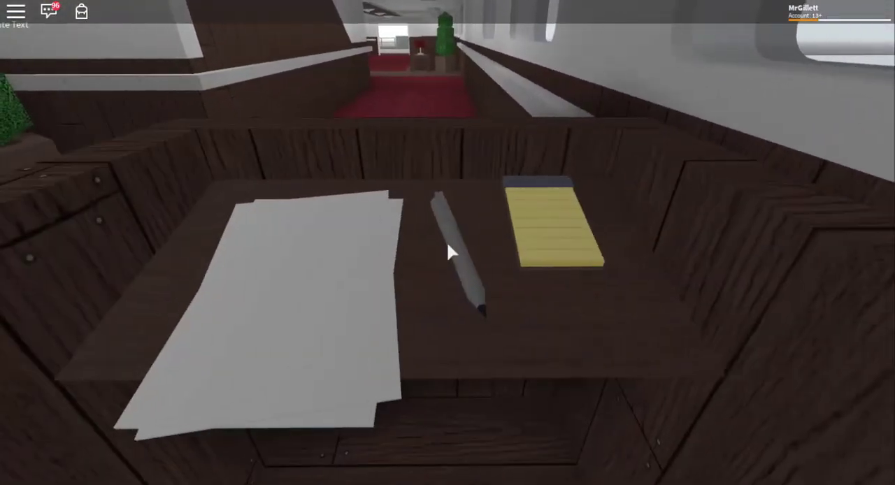
pyautogui.scroll(-5, 448, 252)
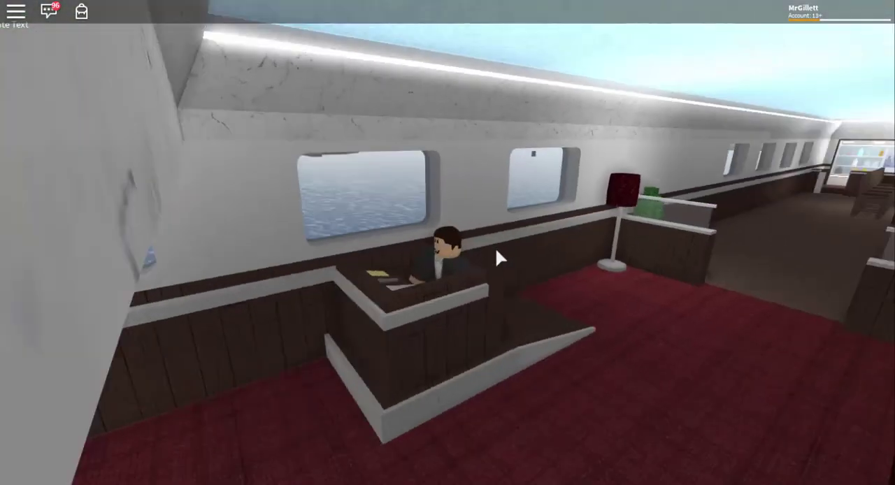
# Step: Leave the desk and walk the corridor past the staircase to the bridge windows
pyautogui.press('space')
pyautogui.press('w')
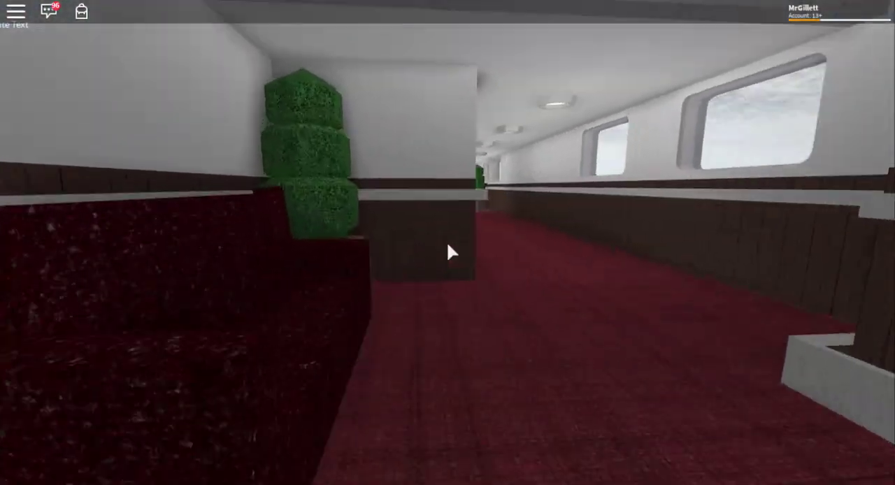
pyautogui.press('w')
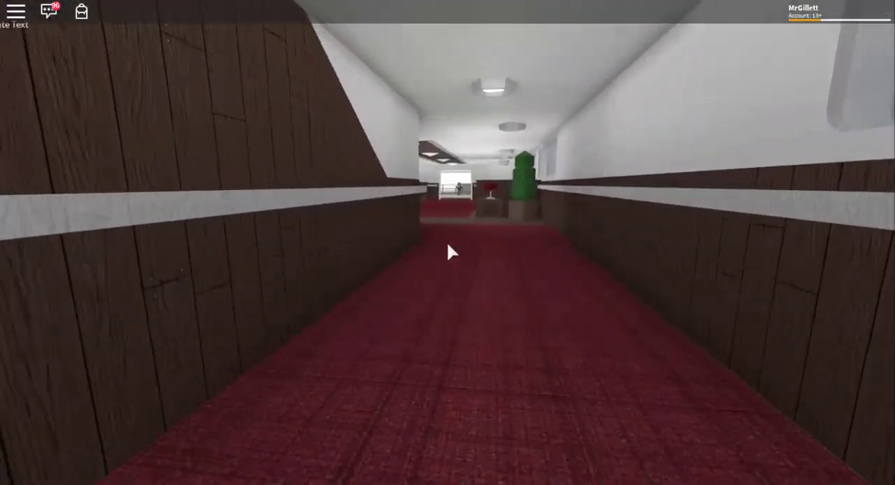
pyautogui.press('w')
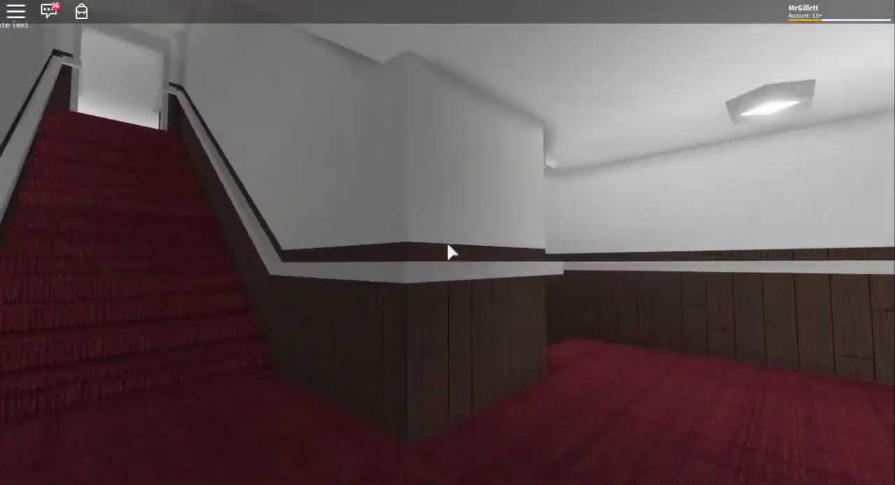
pyautogui.press('w')
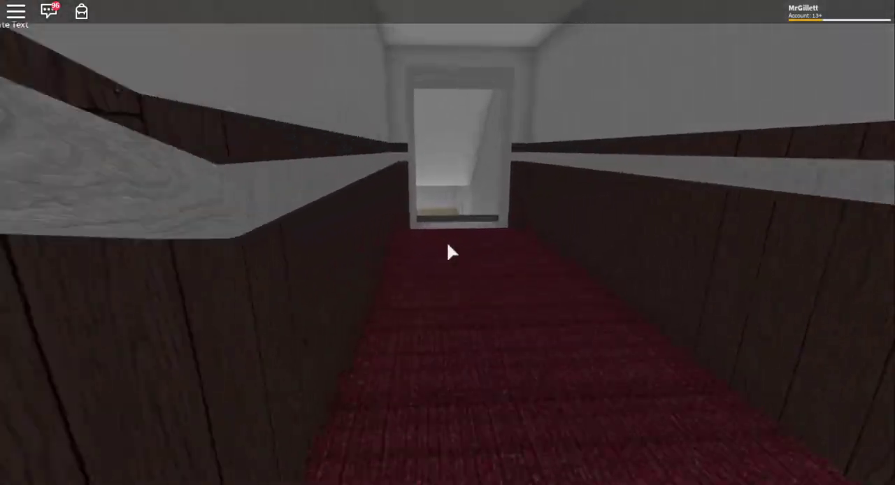
pyautogui.press('w')
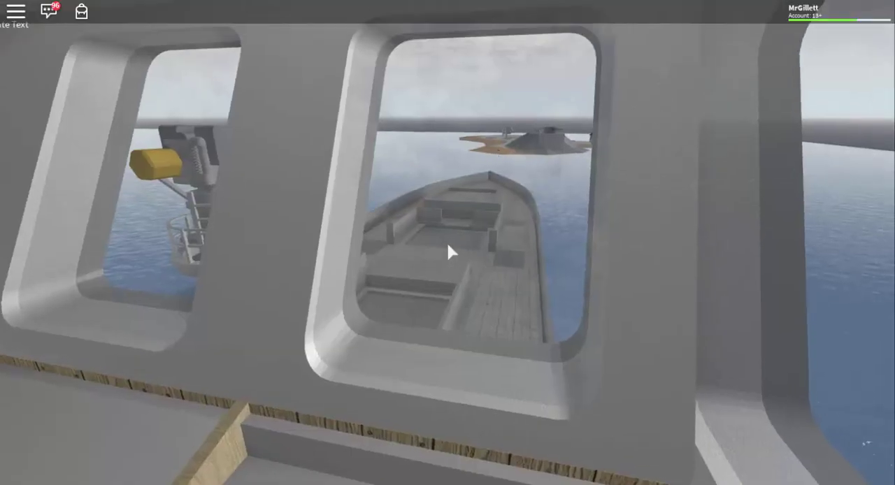
pyautogui.press('w')
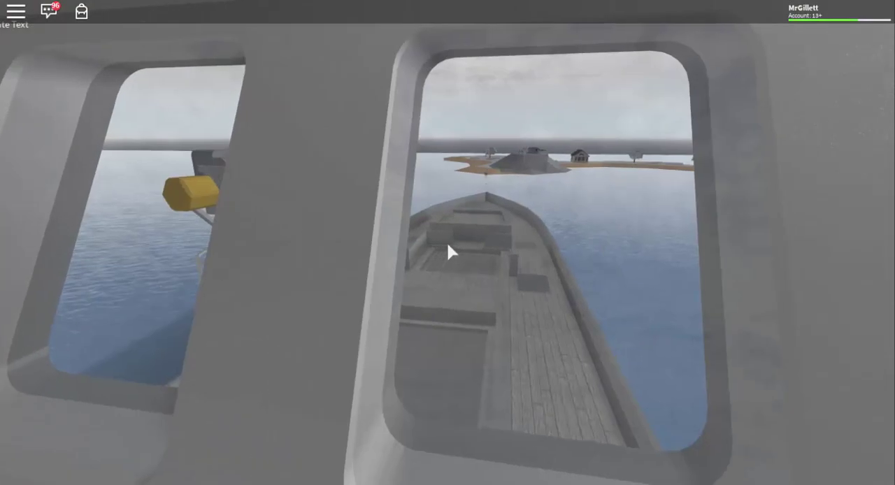
pyautogui.press('w')
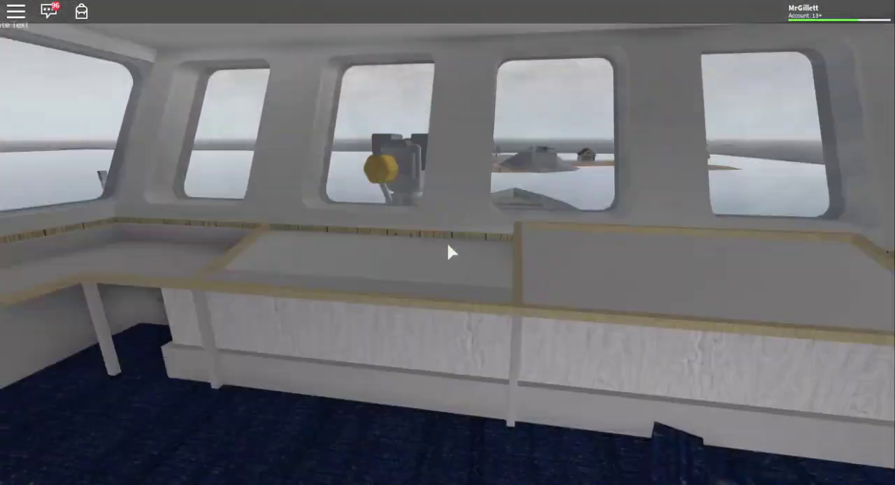
pyautogui.press('w')
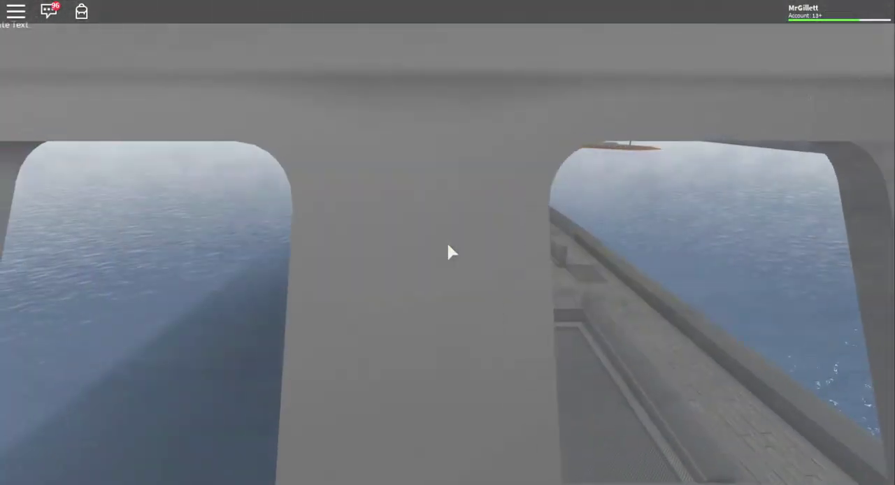
# Step: Pass through the cabin, down the red-carpeted corridor and stairs, and through the doorway
pyautogui.press('w')
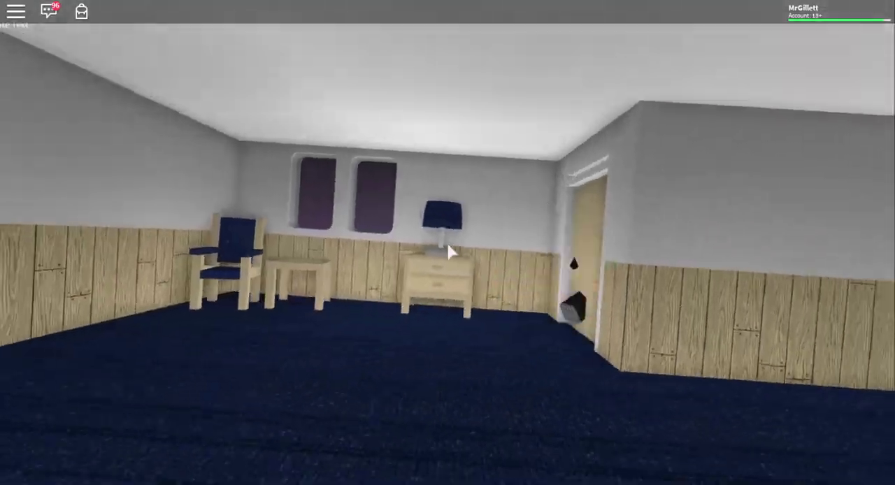
pyautogui.press('w')
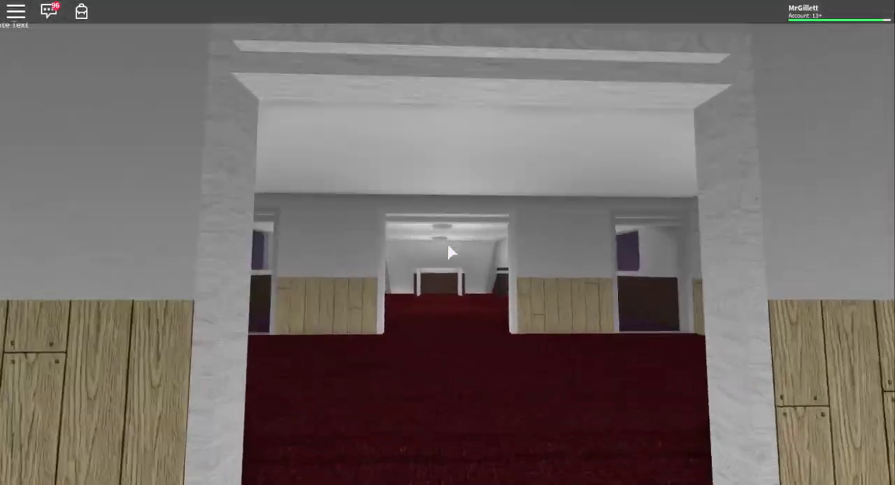
pyautogui.press('w')
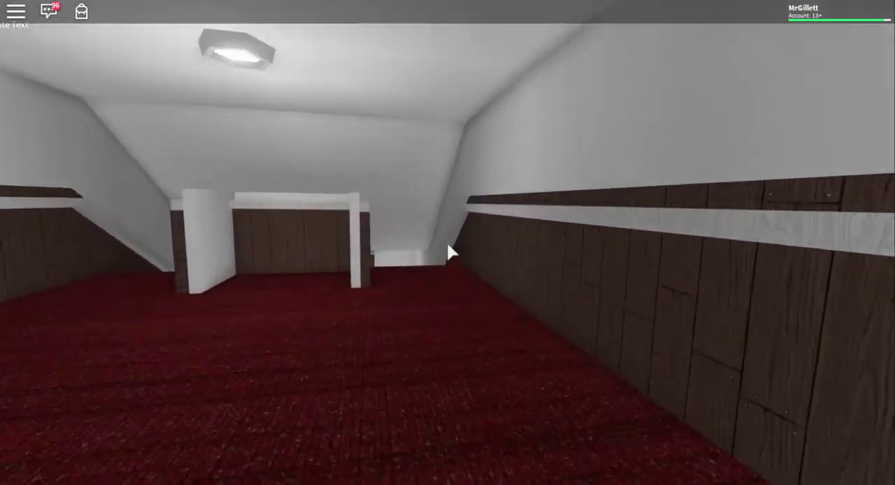
pyautogui.press('w')
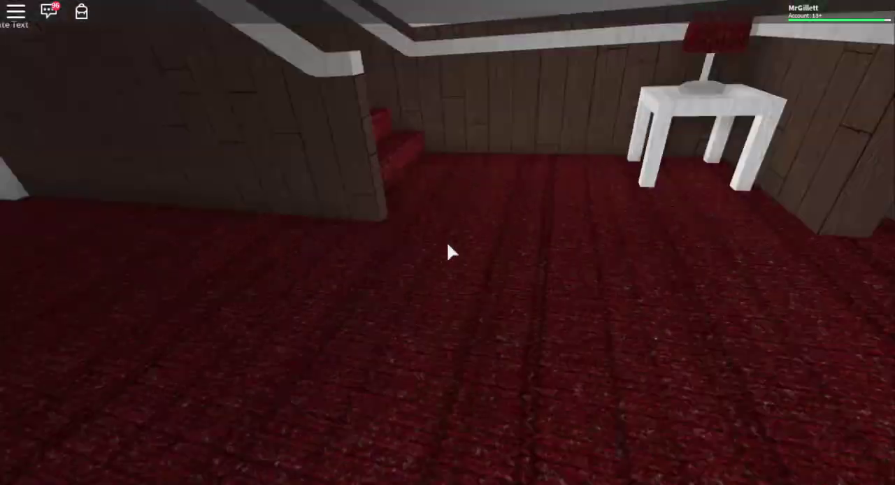
pyautogui.press('w')
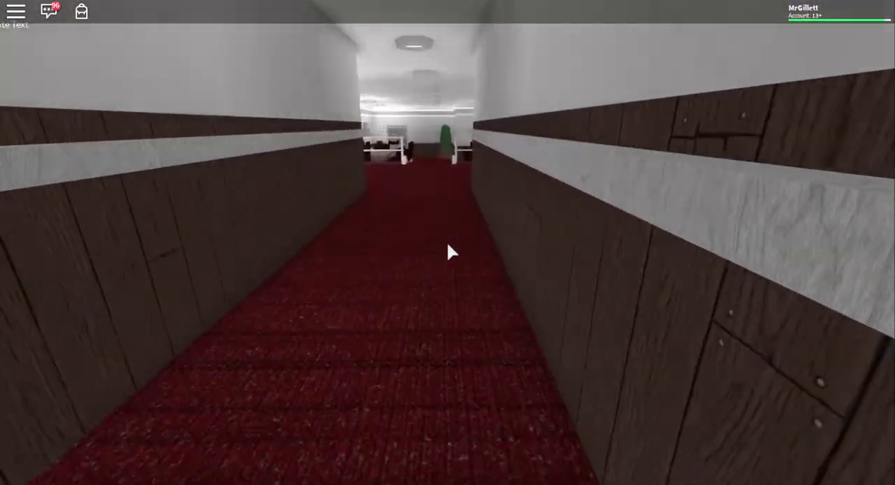
pyautogui.press('w')
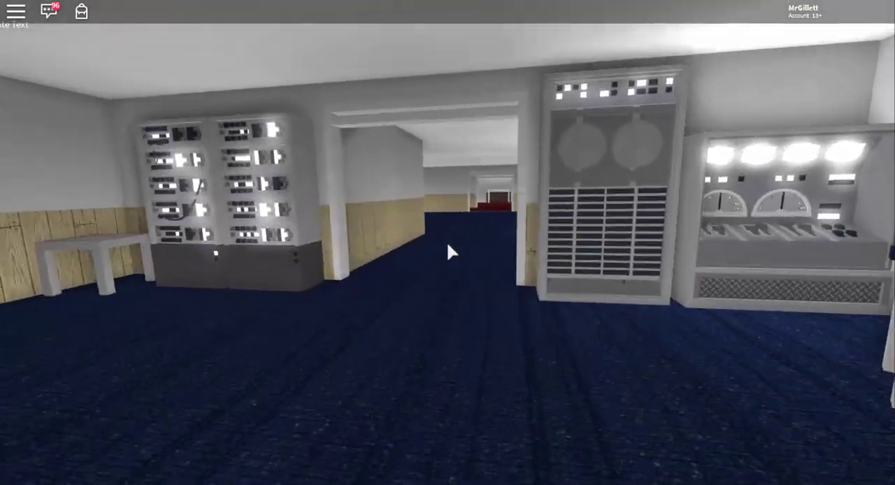
pyautogui.press('w')
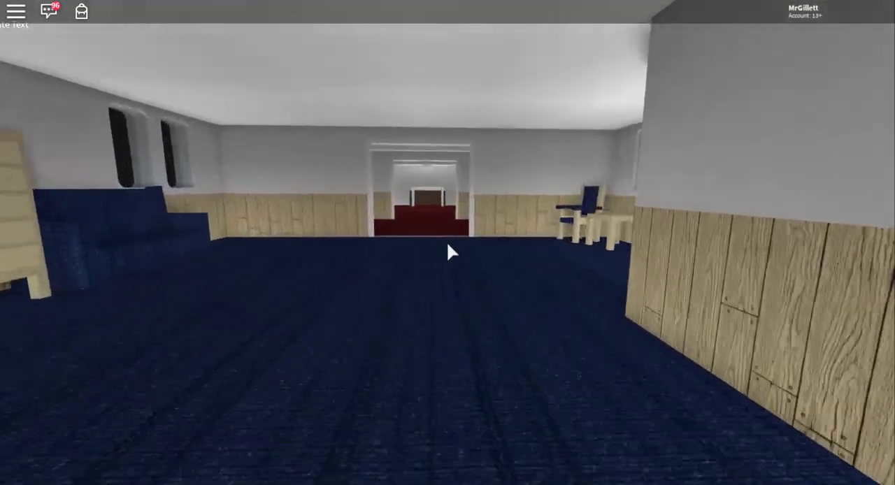
# Step: Walk down into the dining room, weave between tables, and exit into the corridor
pyautogui.press('w')
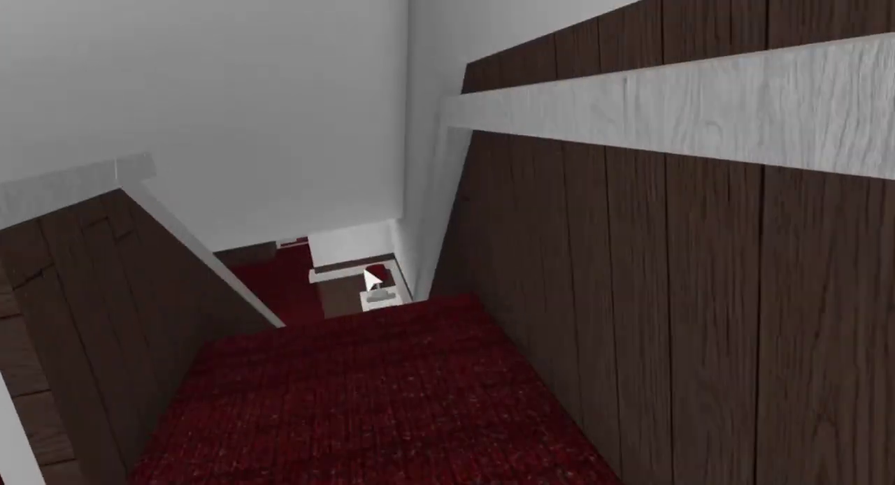
pyautogui.press('w')
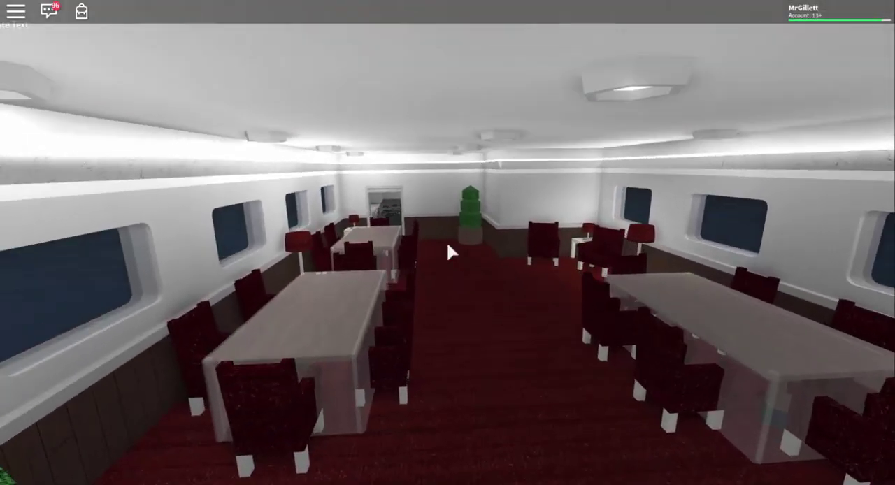
pyautogui.press('w')
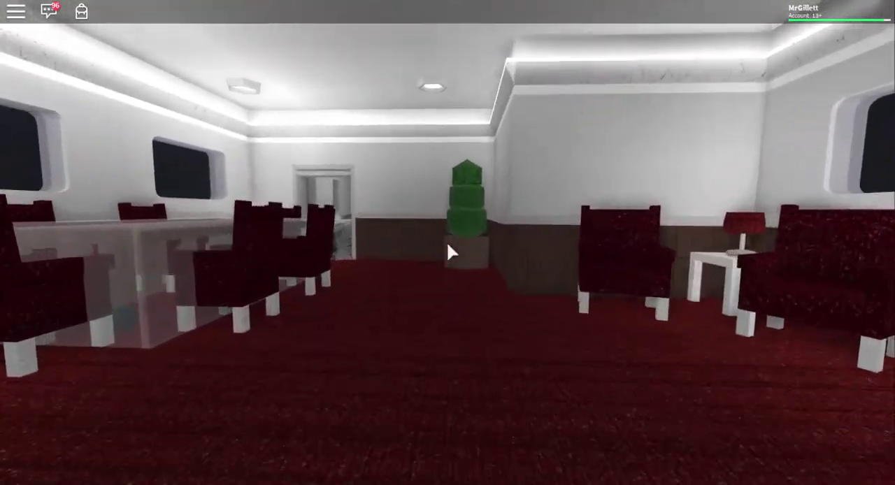
pyautogui.press('s')
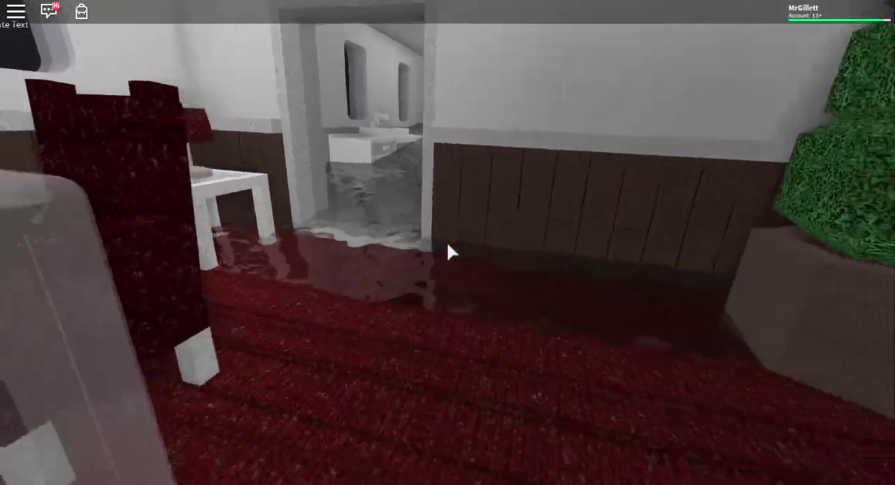
pyautogui.press('w')
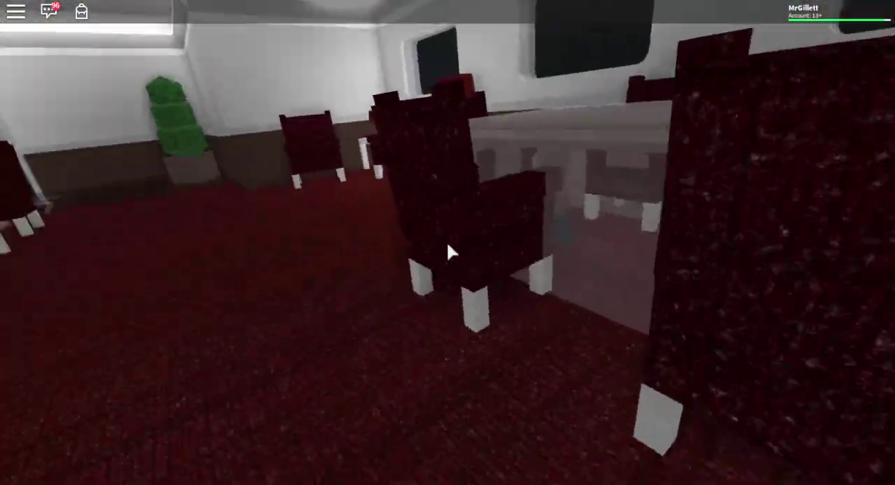
pyautogui.press('w')
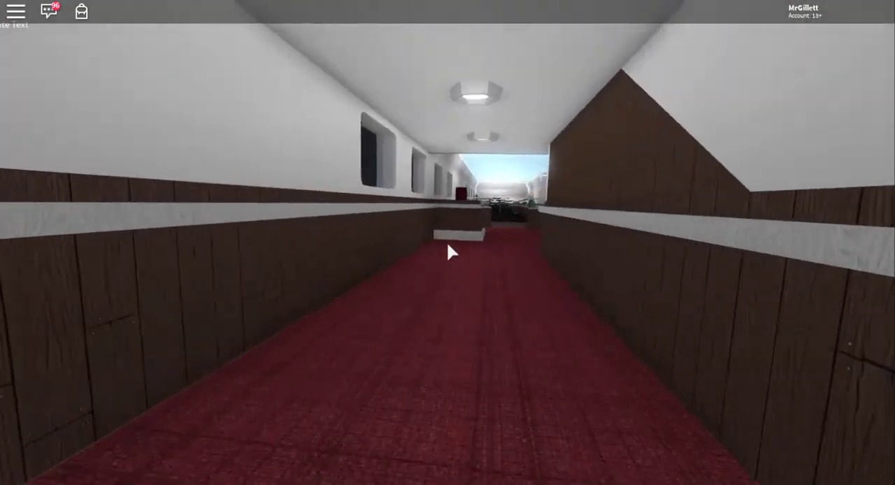
# Step: Follow the corridor to the flooded booth seating area, then walk back along it
pyautogui.press('w')
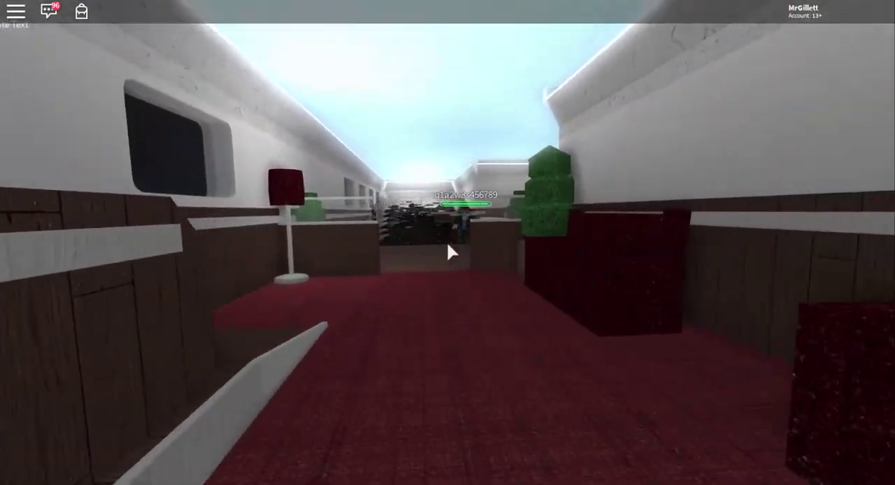
pyautogui.press('w')
pyautogui.press('w')
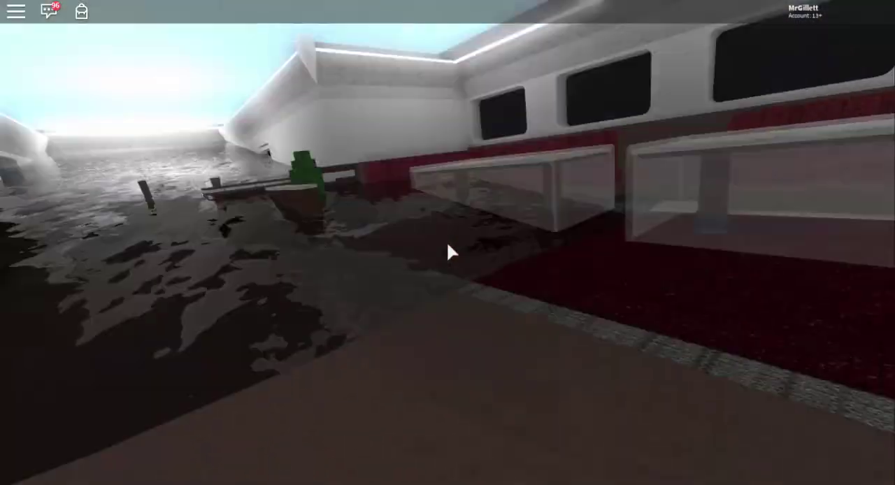
pyautogui.press('w')
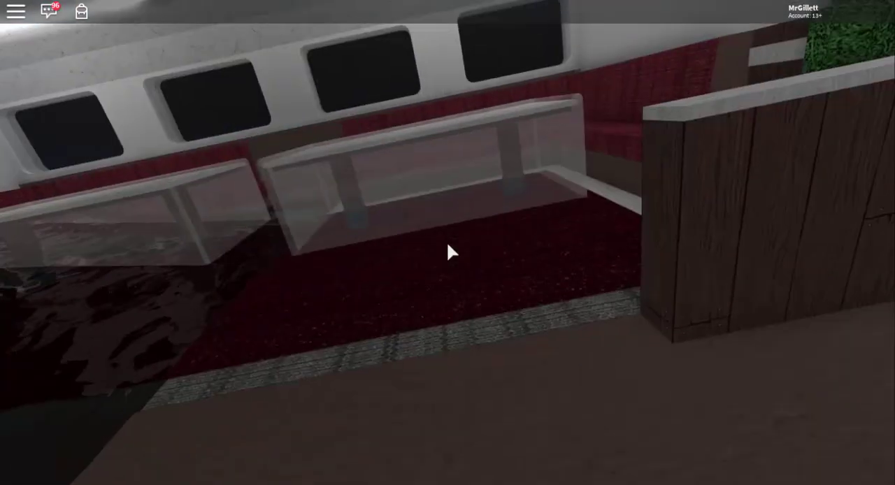
pyautogui.press('w')
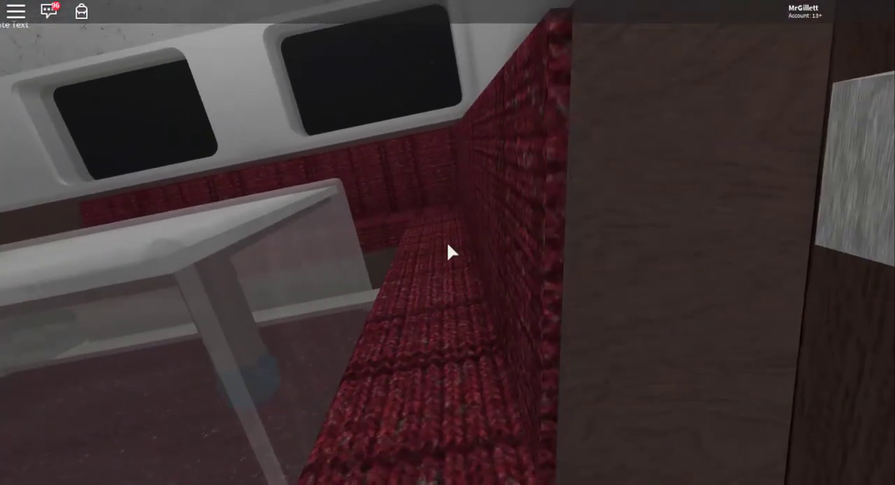
pyautogui.press('w')
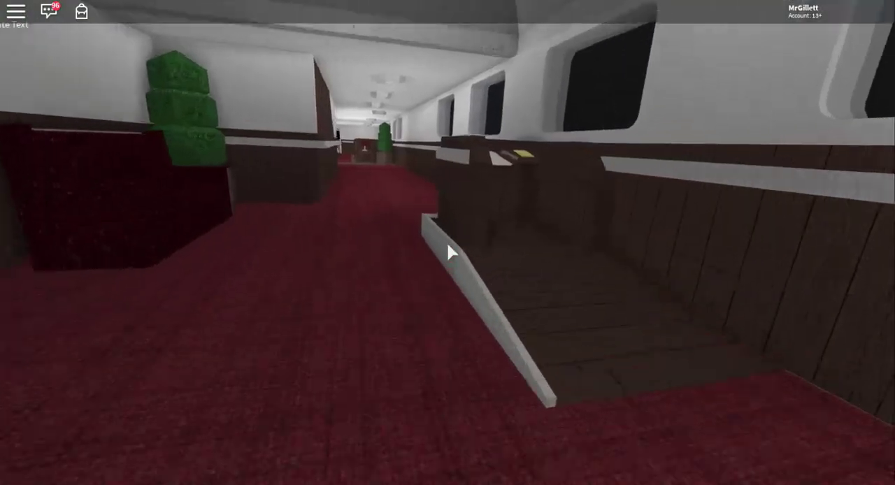
pyautogui.press('w')
pyautogui.scroll(-2, 449, 253)
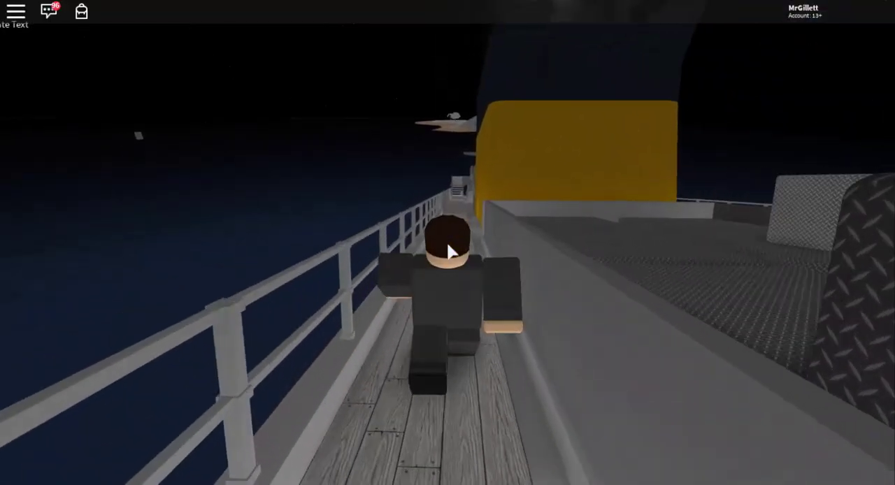
# Step: Run along the night-time deck toward the yellow funnel and climb the metal stairs
pyautogui.press('w')
pyautogui.scroll(3, 451, 252)
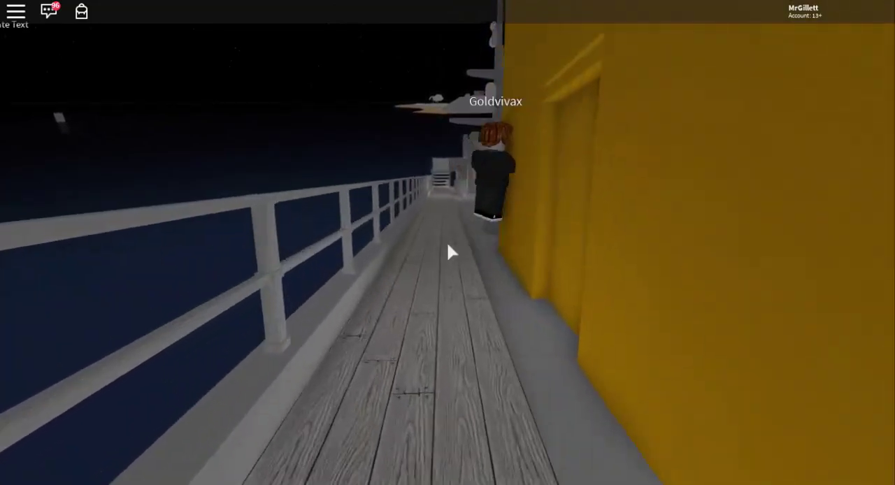
pyautogui.press('w')
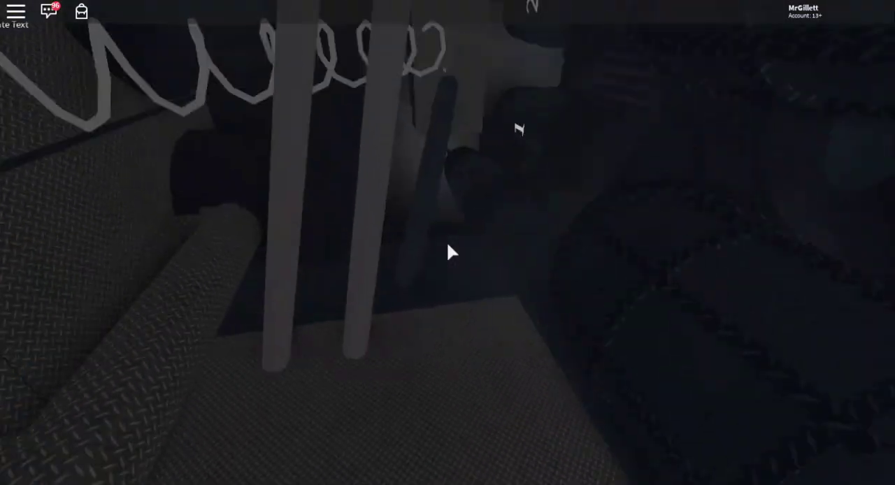
pyautogui.moveTo(448, 252); pyautogui.dragTo(449, 252)
pyautogui.press('w')
pyautogui.press('w')
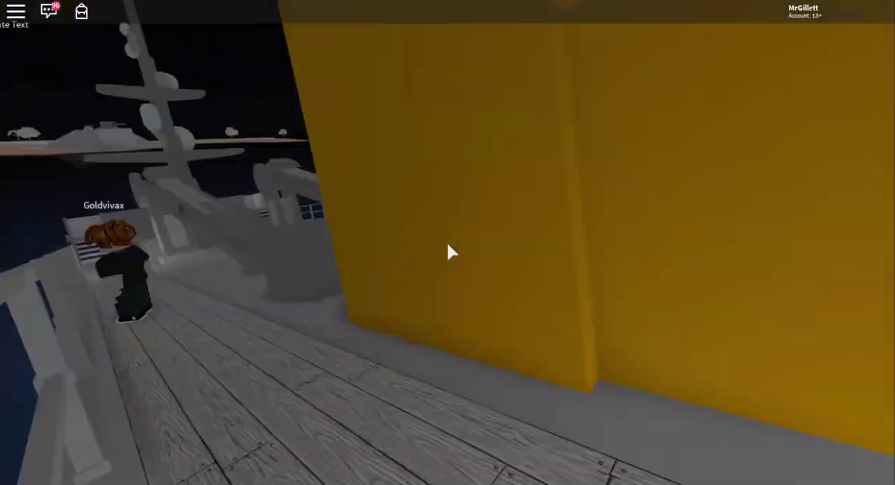
pyautogui.press('w')
pyautogui.moveTo(449, 252); pyautogui.dragTo(448, 252)
# Step: Drop into the water, get back on deck, and head toward the yellow structure
pyautogui.press('w')
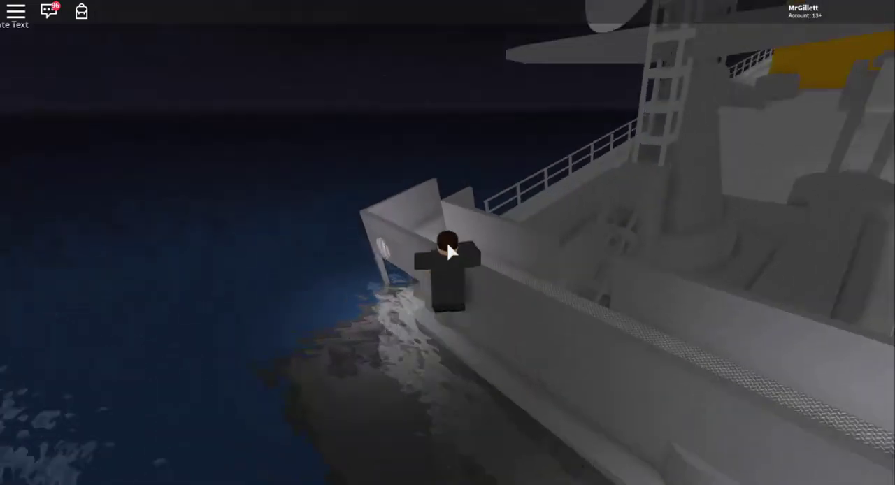
pyautogui.press('w')
pyautogui.scroll(-5, 449, 252)
pyautogui.scroll(5, 448, 251)
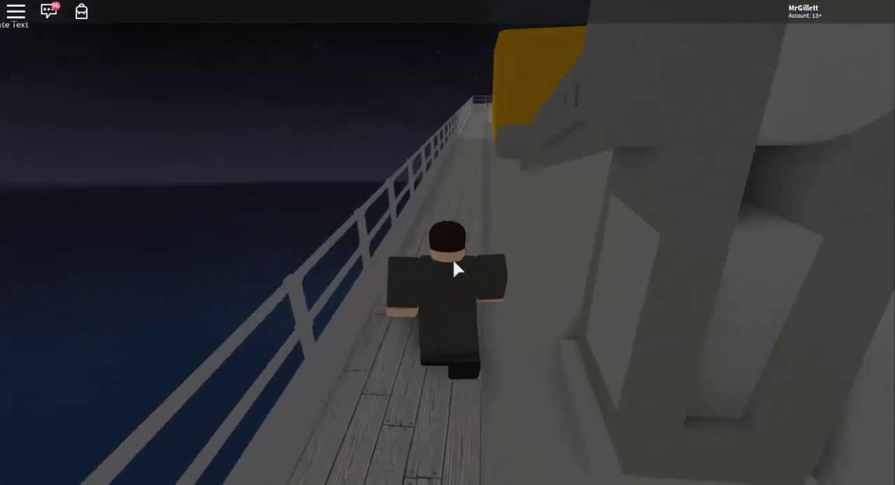
pyautogui.scroll(3, 452, 258)
pyautogui.press('w')
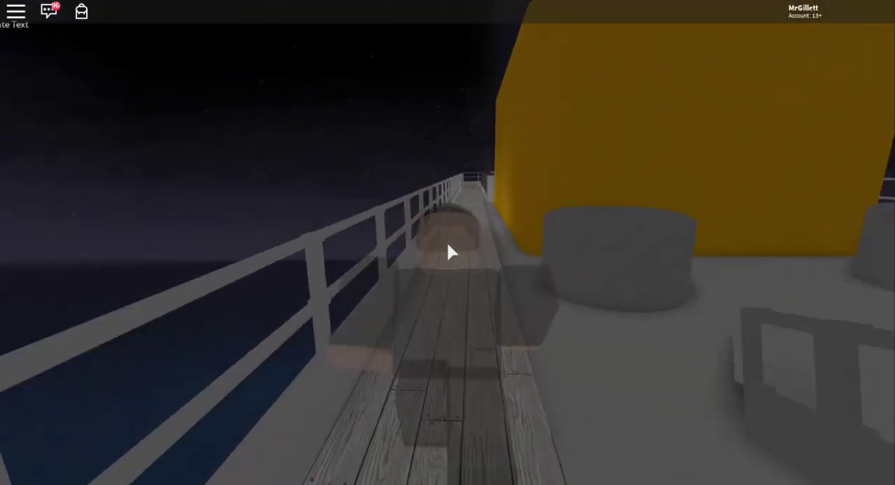
pyautogui.scroll(-3, 448, 252)
pyautogui.moveTo(448, 251); pyautogui.dragTo(396, 249)
pyautogui.press('w')
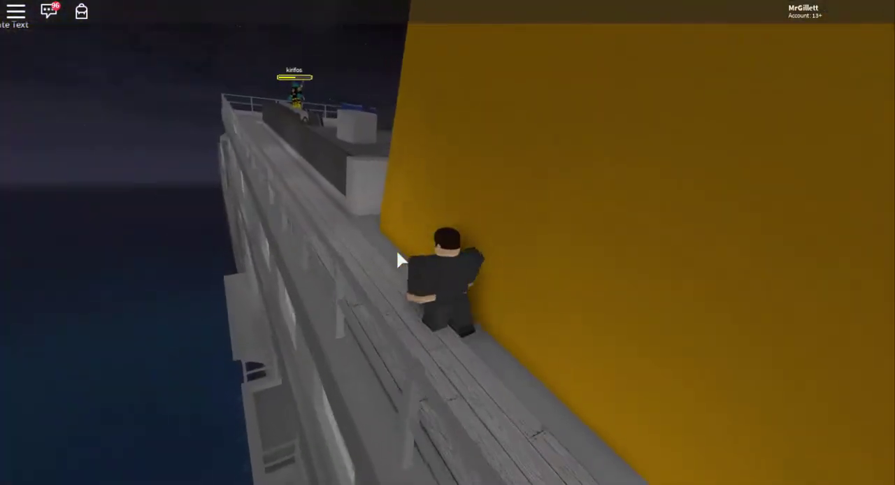
pyautogui.press('w')
pyautogui.scroll(4, 450, 253)
pyautogui.scroll(-3, 448, 251)
# Step: Run across the deck to the railing and jump over it into the sea
pyautogui.press('w')
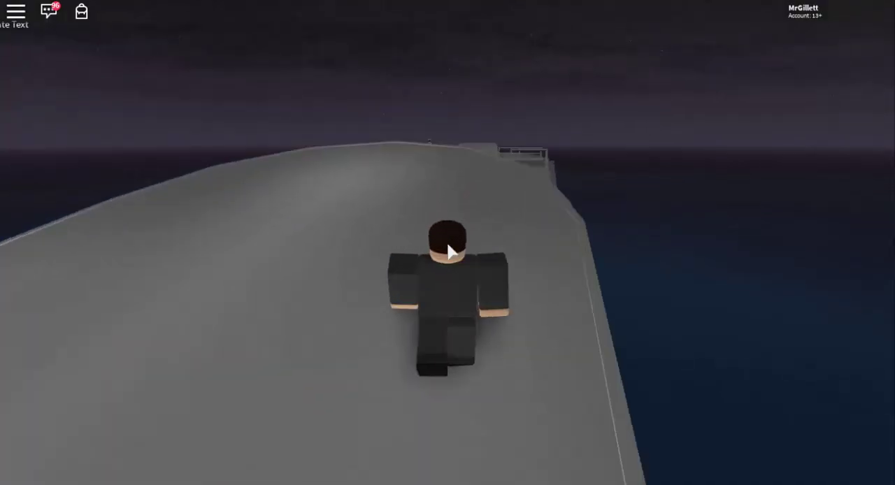
pyautogui.scroll(3, 448, 252)
pyautogui.scroll(-3, 450, 251)
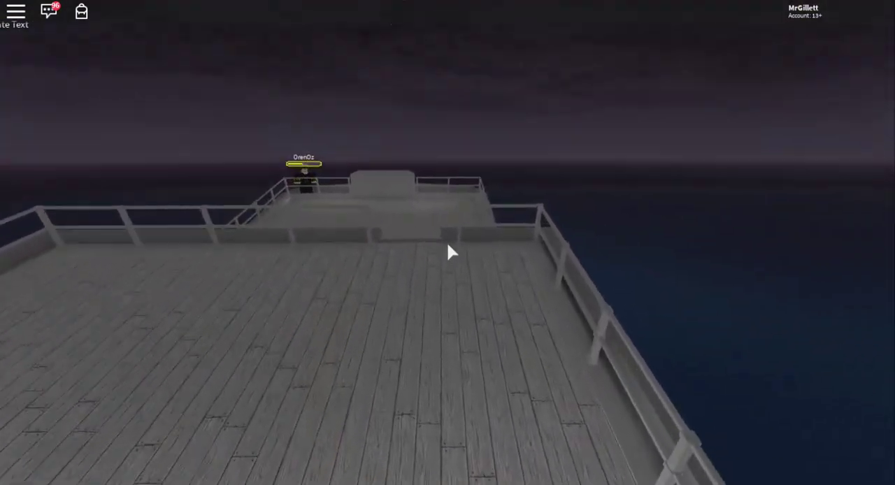
pyautogui.scroll(3, 449, 252)
pyautogui.press('w')
pyautogui.scroll(-3, 449, 252)
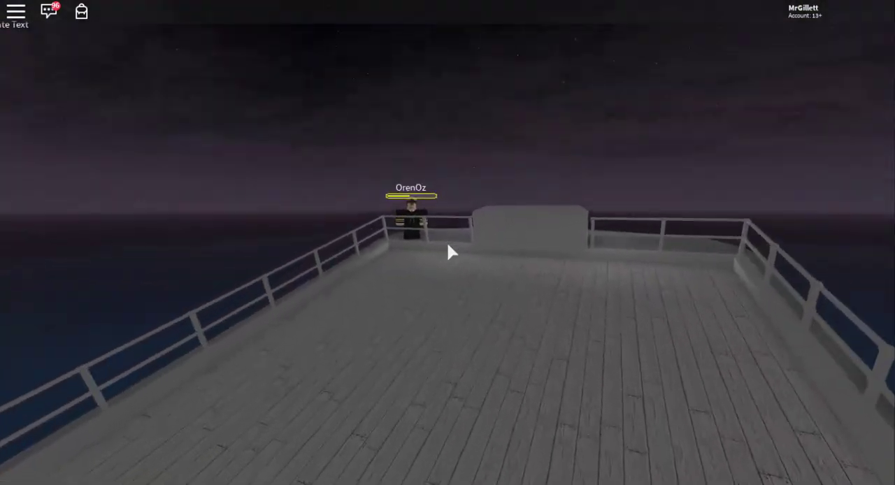
pyautogui.press('w')
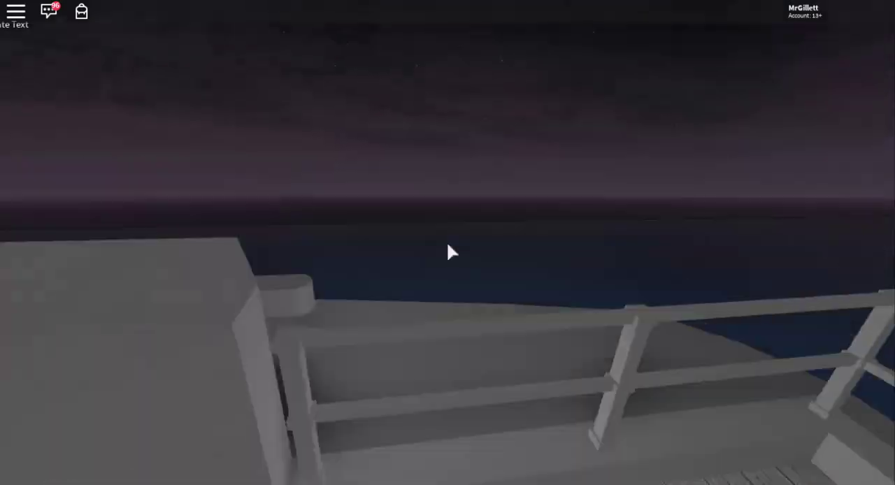
pyautogui.press('w')
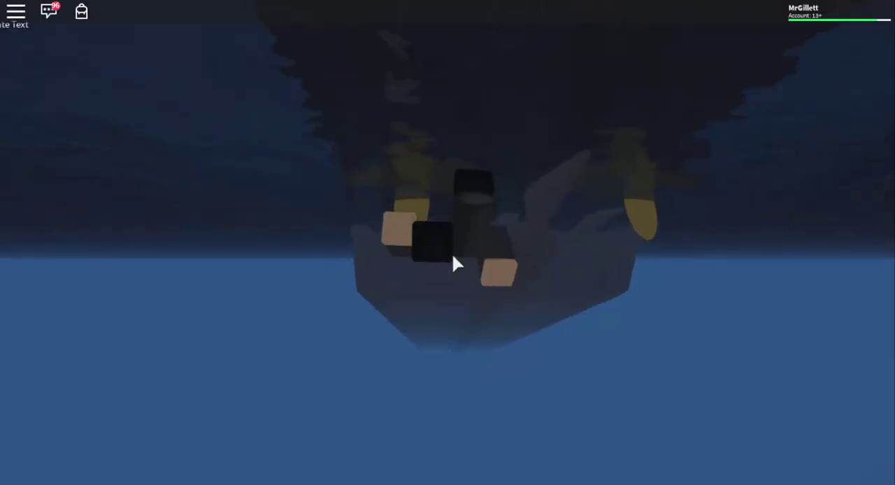
# Step: Leave the cabin through the hallway and descend into the flooded lounge
pyautogui.rightClick(452, 252)
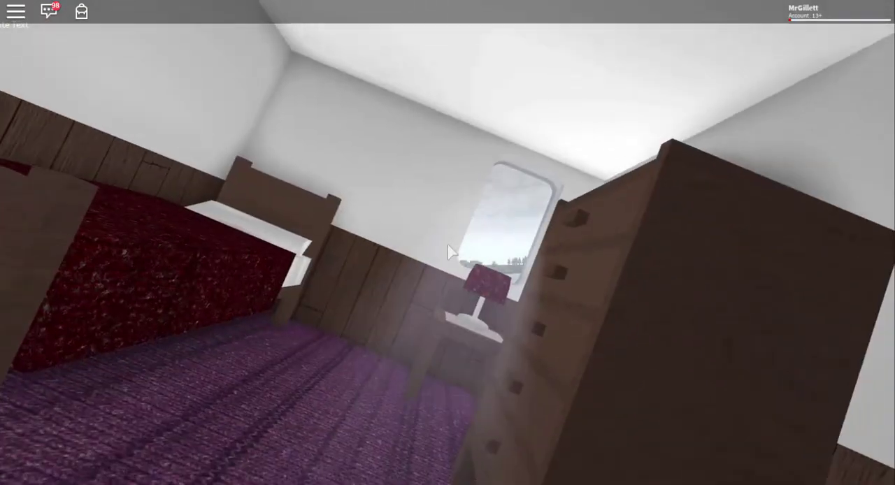
pyautogui.press('w')
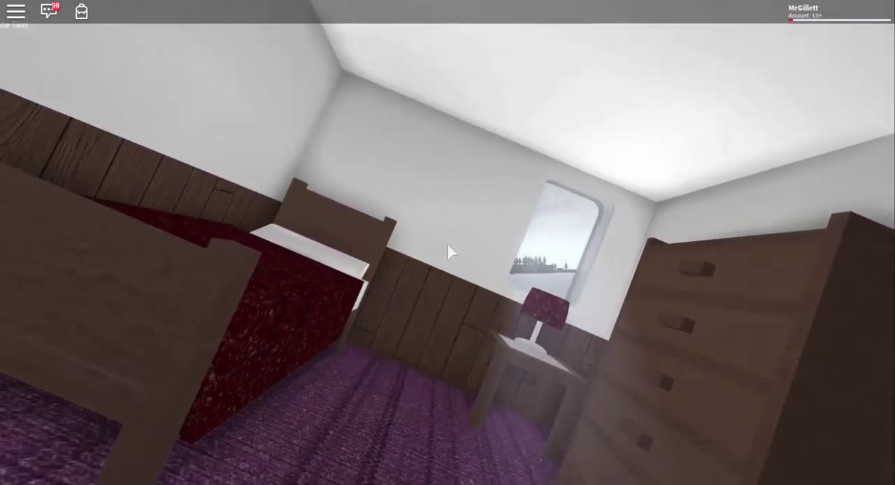
pyautogui.scroll(-3, 450, 252)
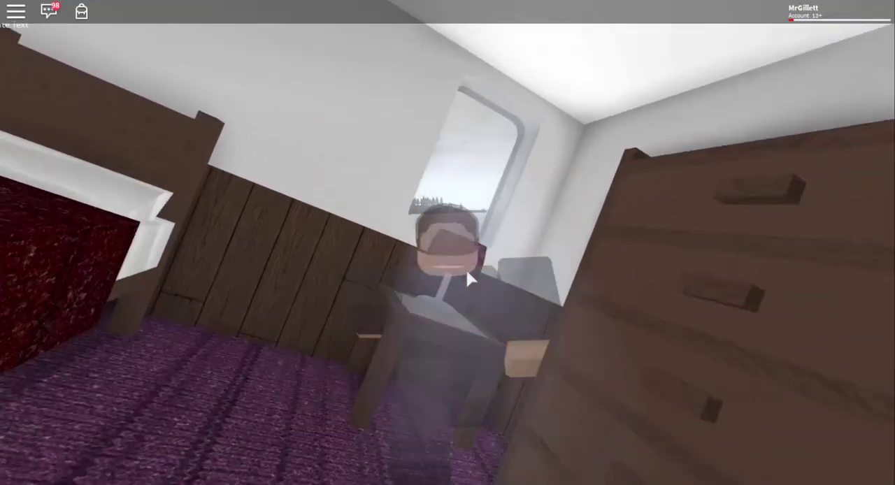
pyautogui.rightClick(466, 268)
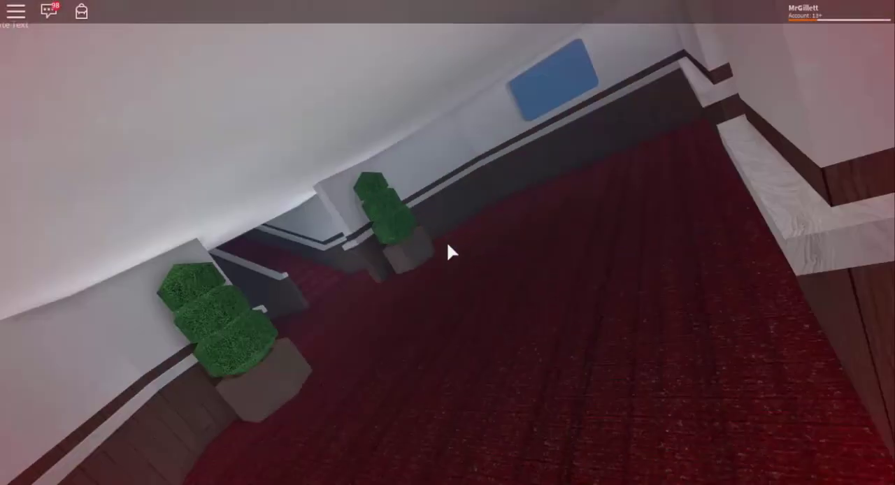
pyautogui.moveTo(448, 251); pyautogui.dragTo(447, 252)
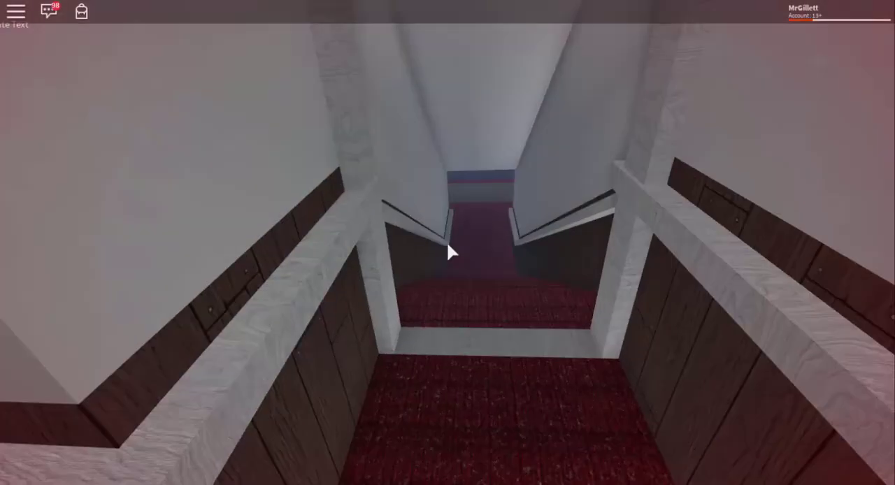
pyautogui.scroll(3, 448, 252)
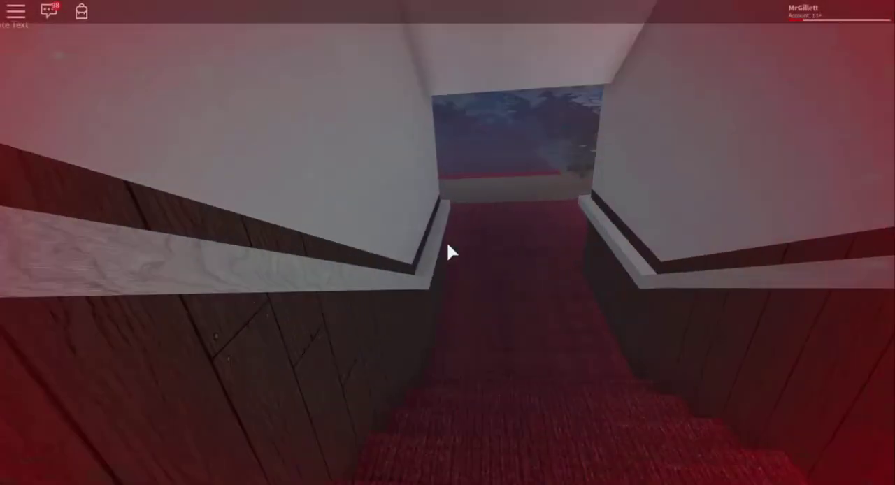
pyautogui.moveTo(448, 252); pyautogui.dragTo(447, 251)
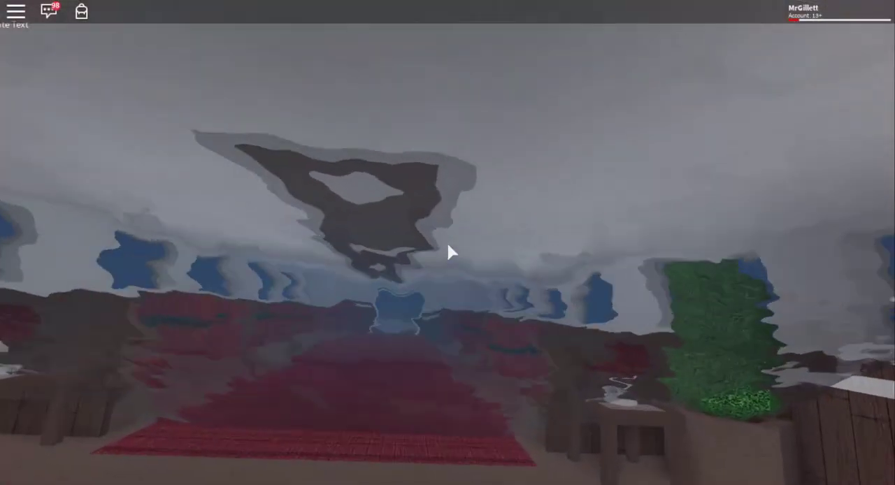